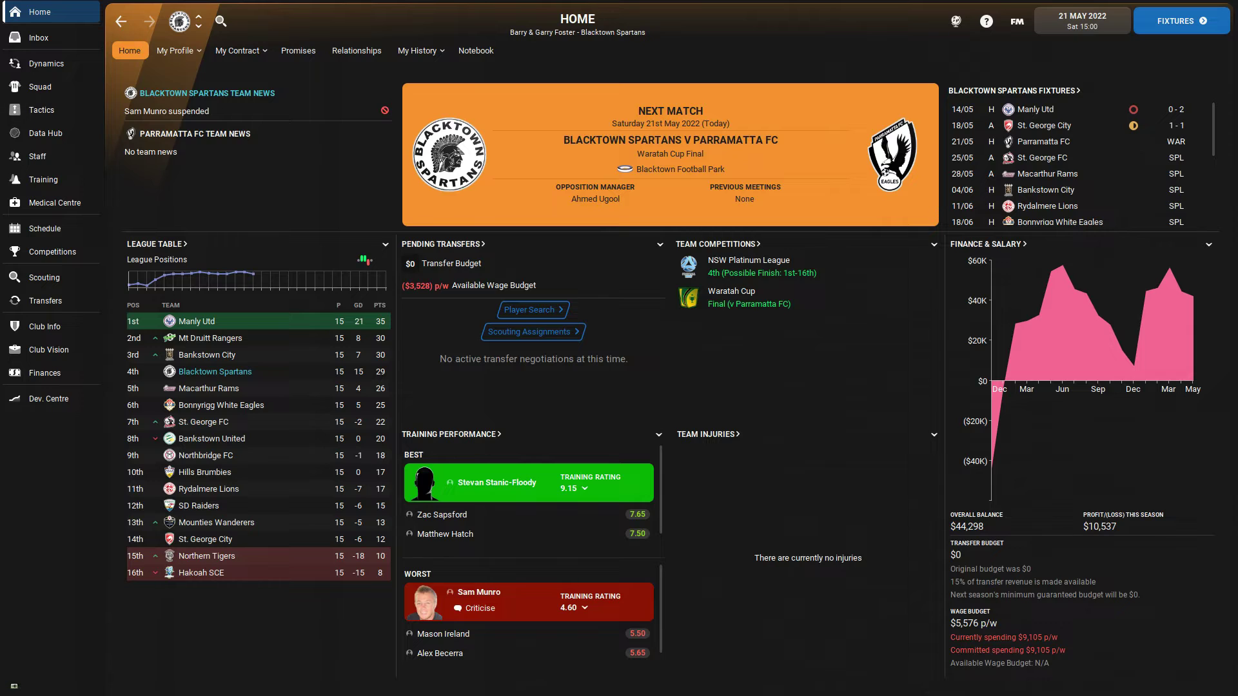
# Show the Blacktown Spartans squad list with the five $1,200-a-week players at the top.
pyautogui.click(39, 86)
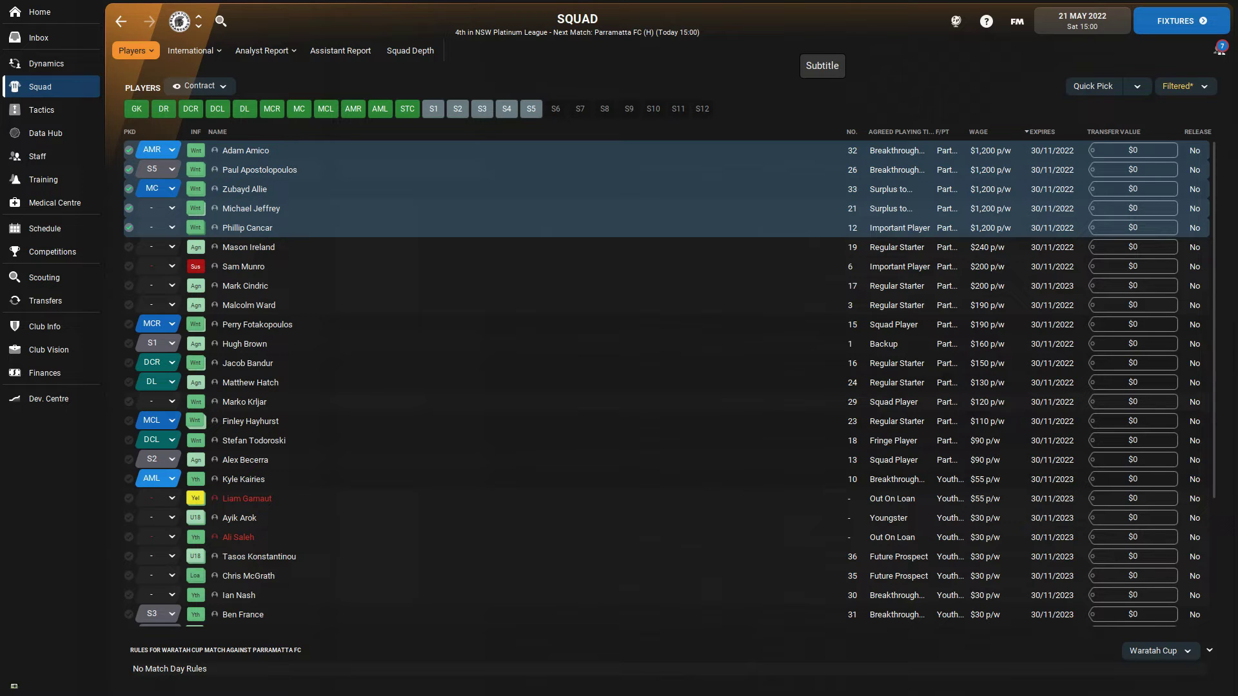
# Return to the Home dashboard showing the Waratah Cup final against Parramatta FC.
pyautogui.click(39, 12)
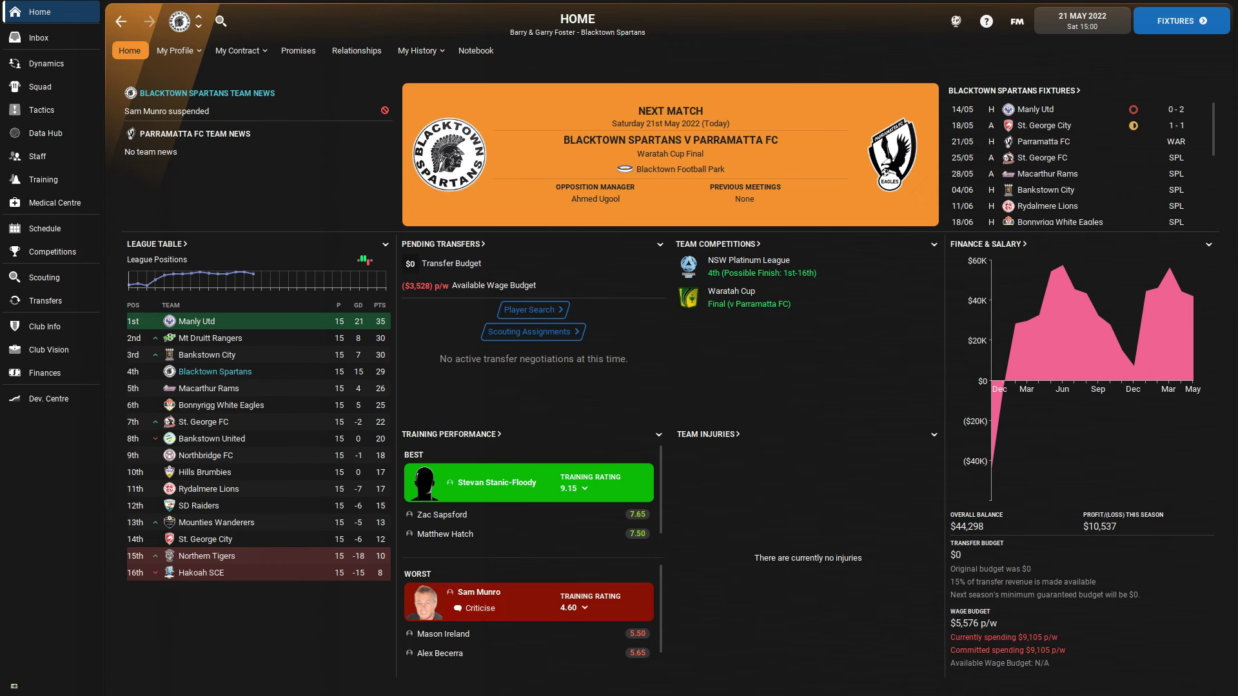